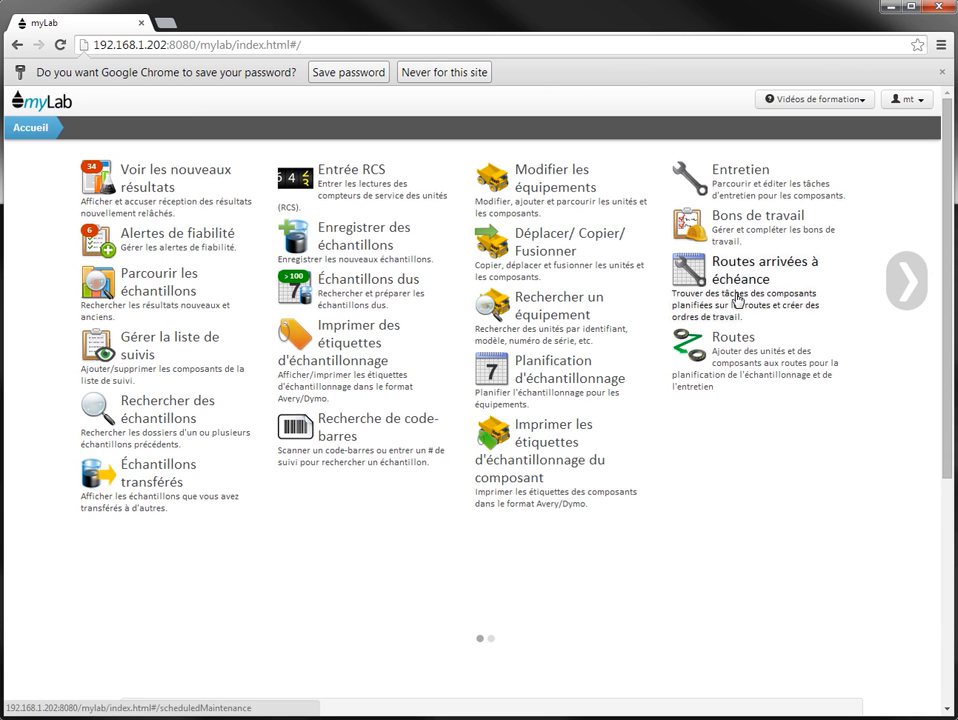
# - Open the custom field management for the Unité record type in Administration
pyautogui.click(898, 282)
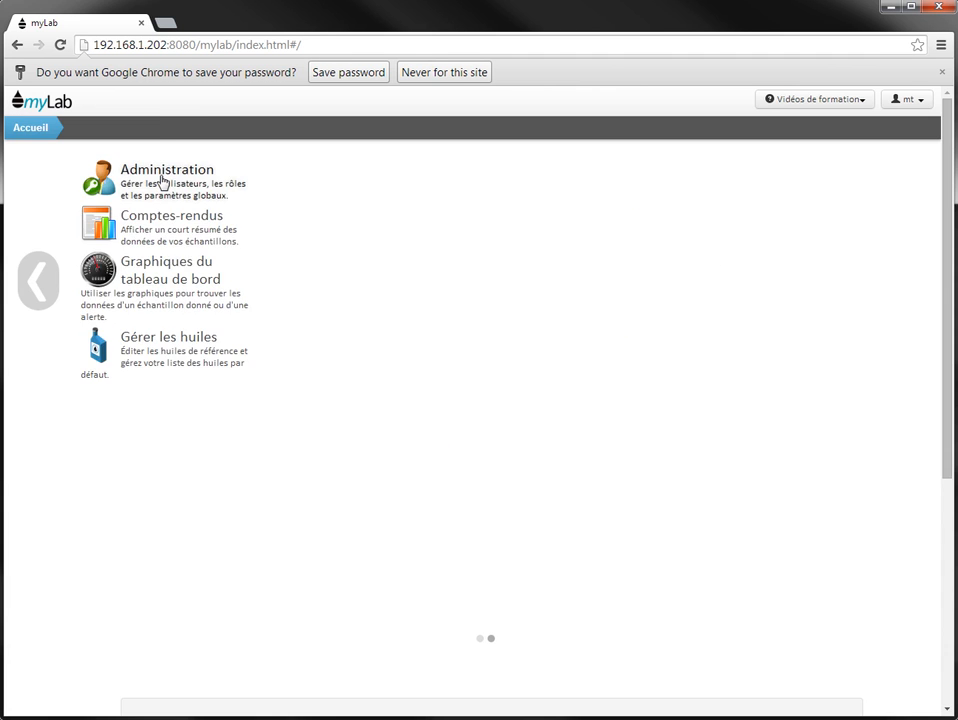
pyautogui.click(162, 184)
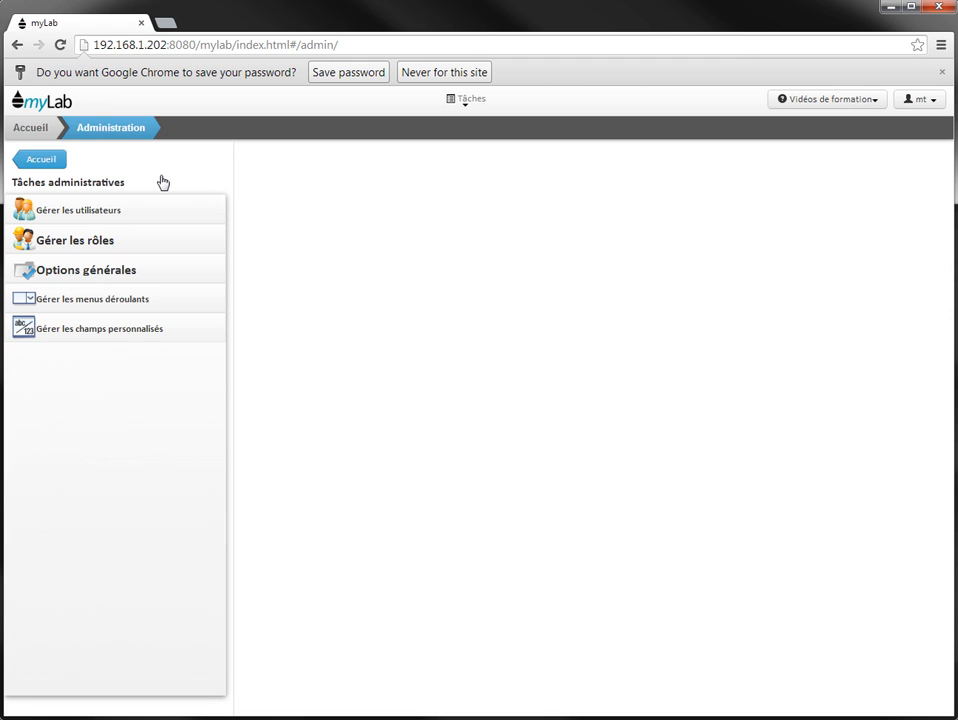
pyautogui.click(81, 332)
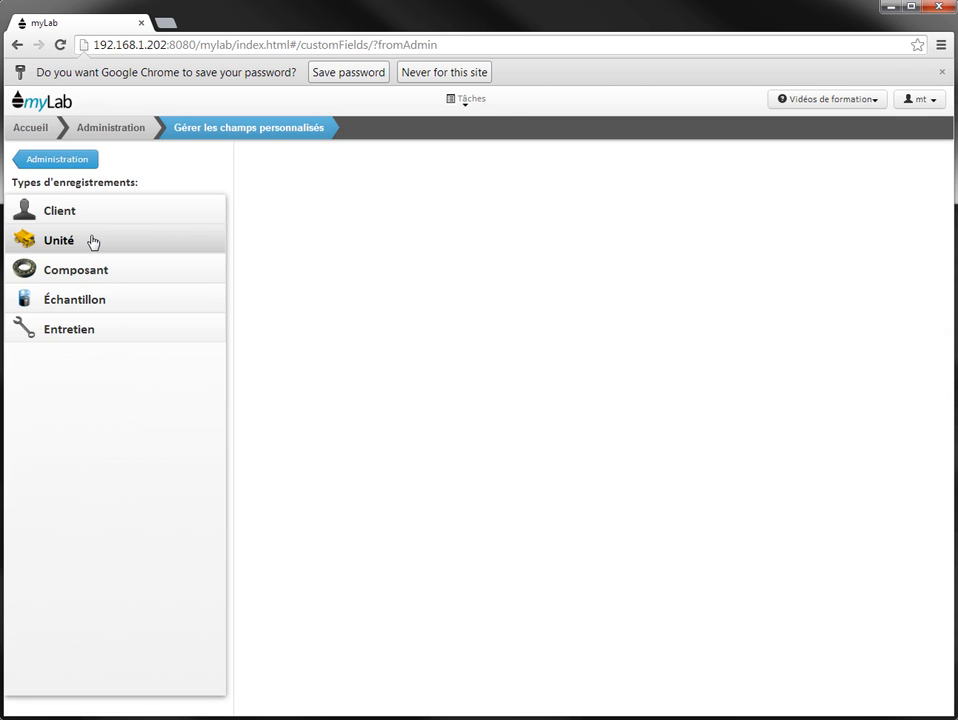
pyautogui.click(92, 247)
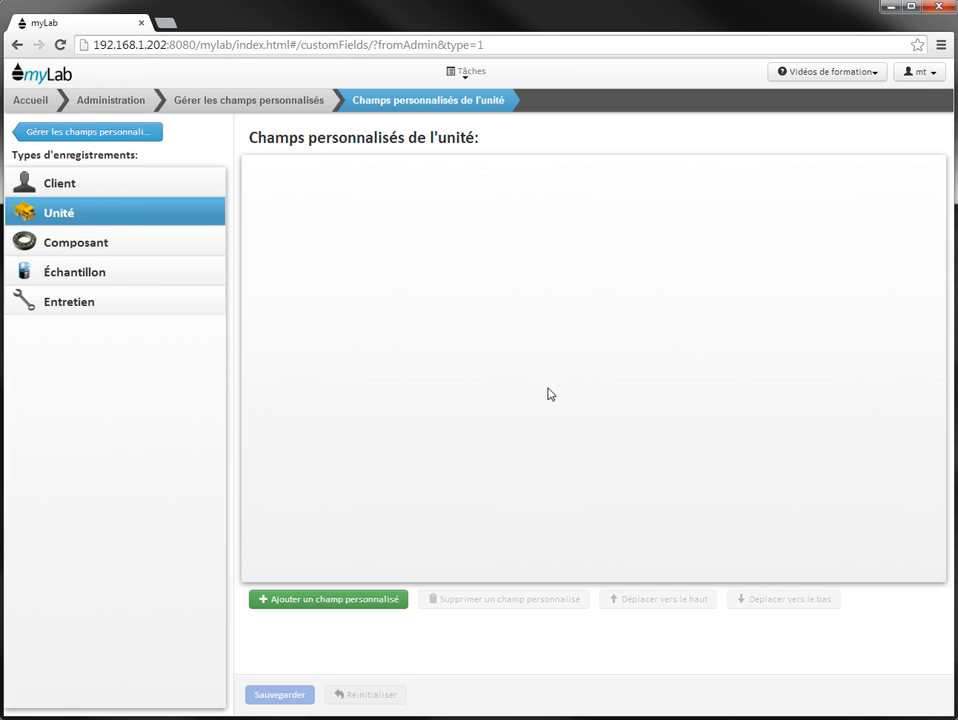
# - Add a unit custom field named "ID du GMAO" with the field type Chaîne
pyautogui.click(322, 600)
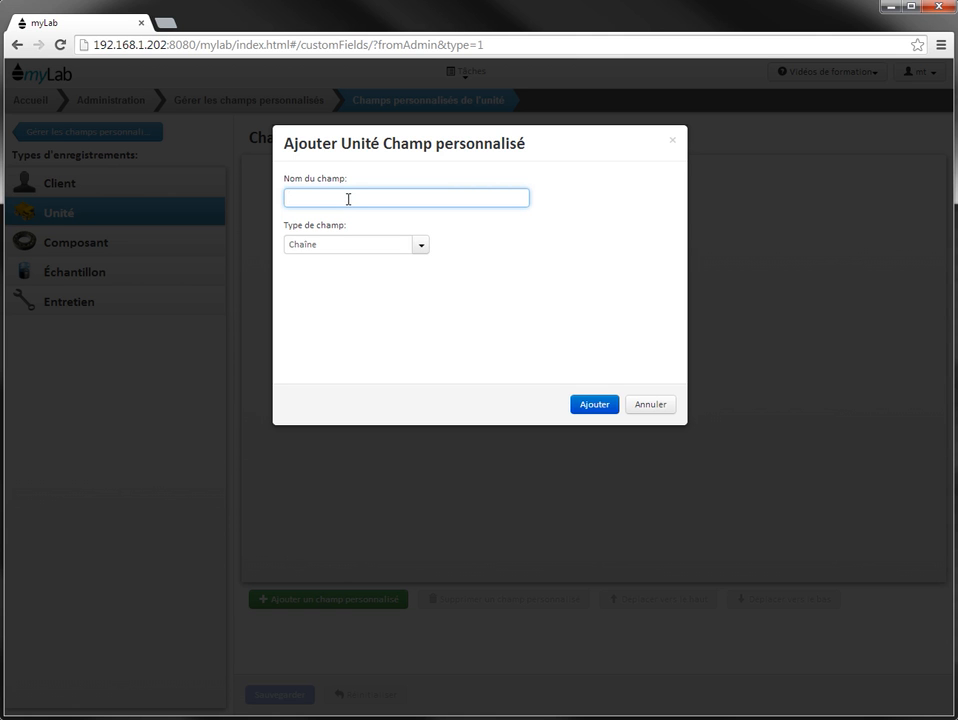
pyautogui.write('ID du GMAO')
pyautogui.click(424, 249)
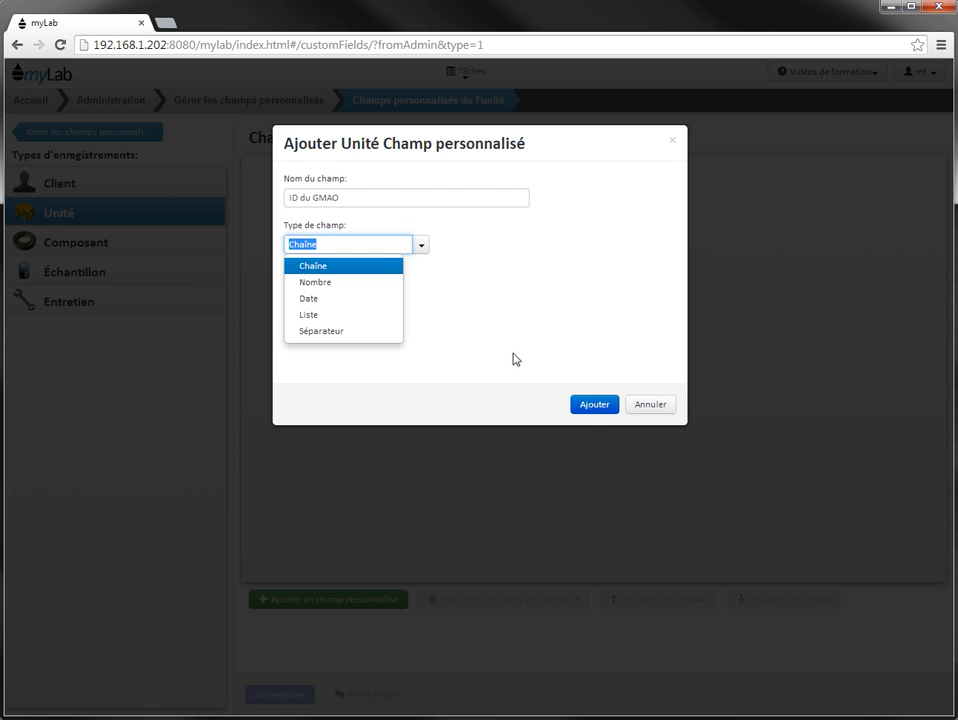
pyautogui.click(601, 410)
pyautogui.click(601, 408)
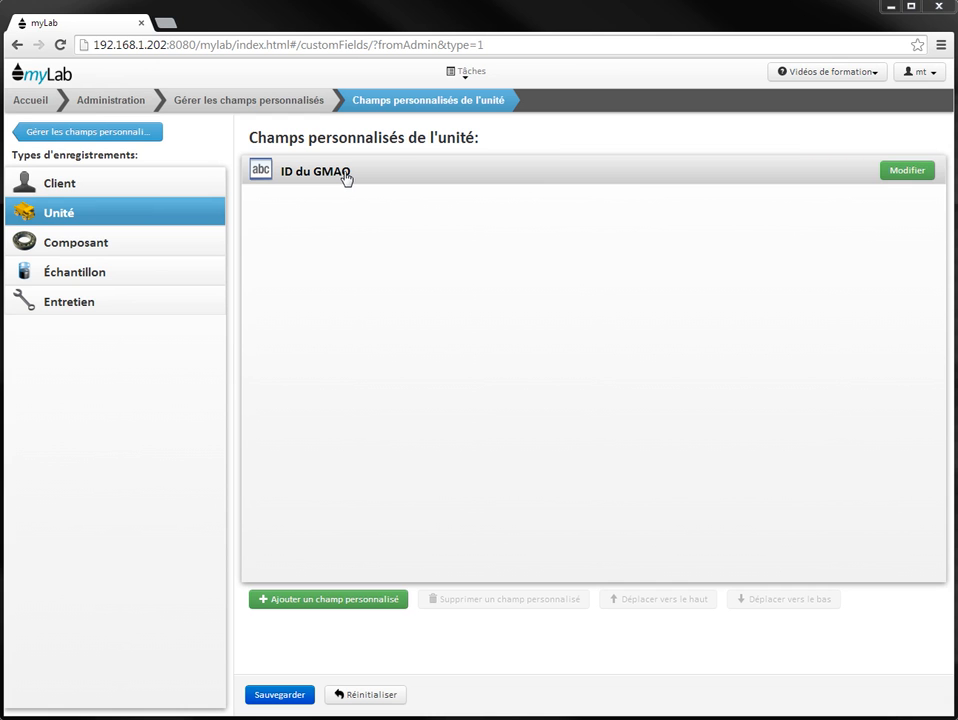
# - Add a unit custom field named "Etat" with the field type Liste and save the unit's custom fields
pyautogui.click(324, 607)
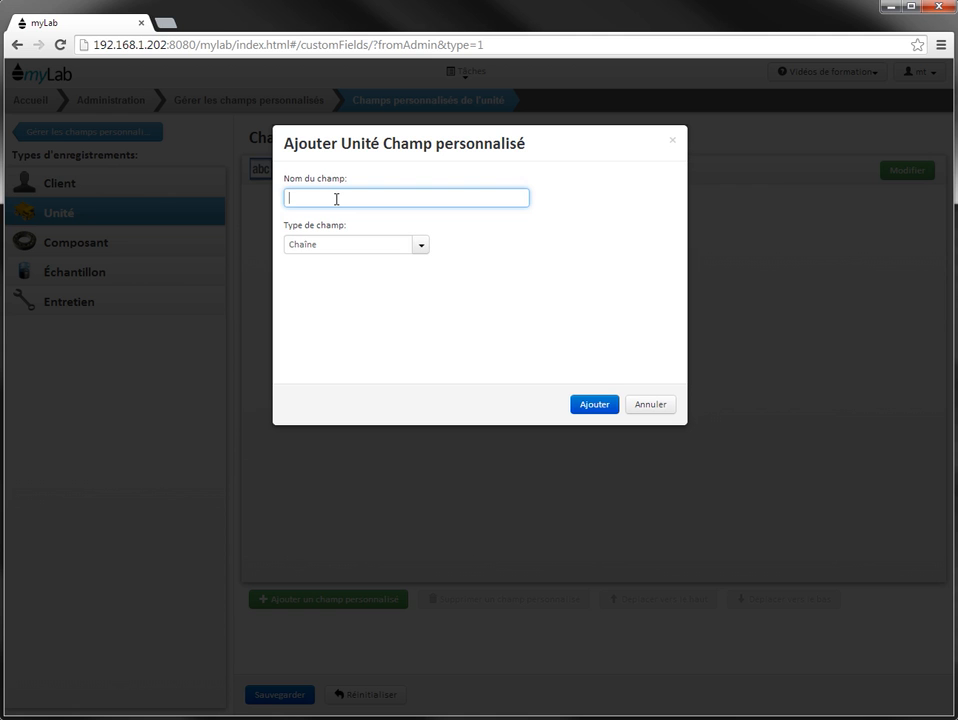
pyautogui.write('Etat')
pyautogui.click(421, 246)
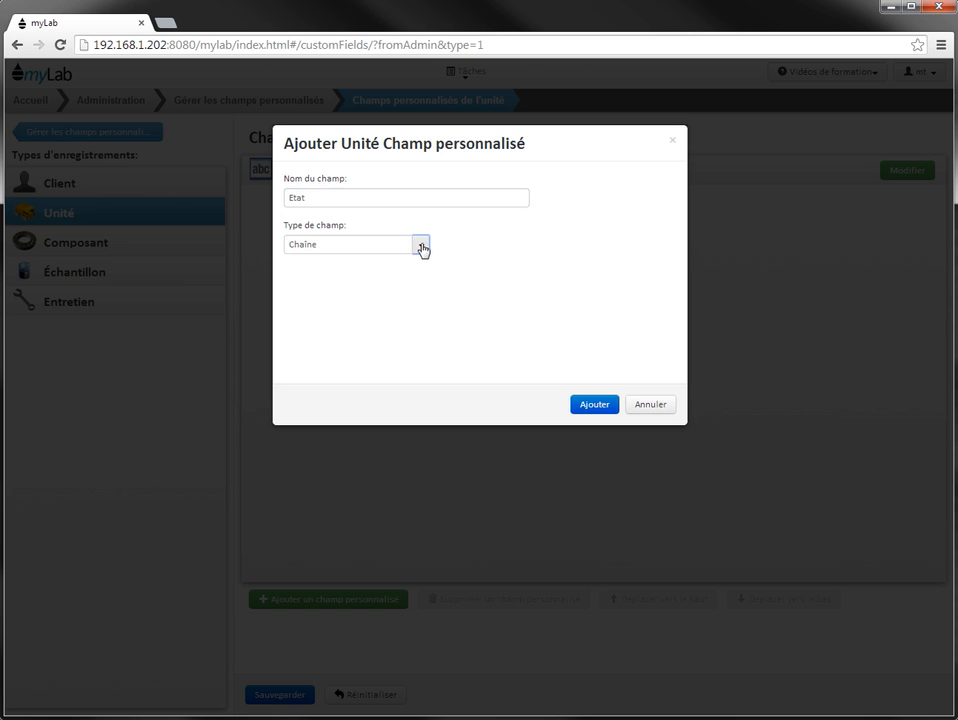
pyautogui.click(421, 246)
pyautogui.click(359, 315)
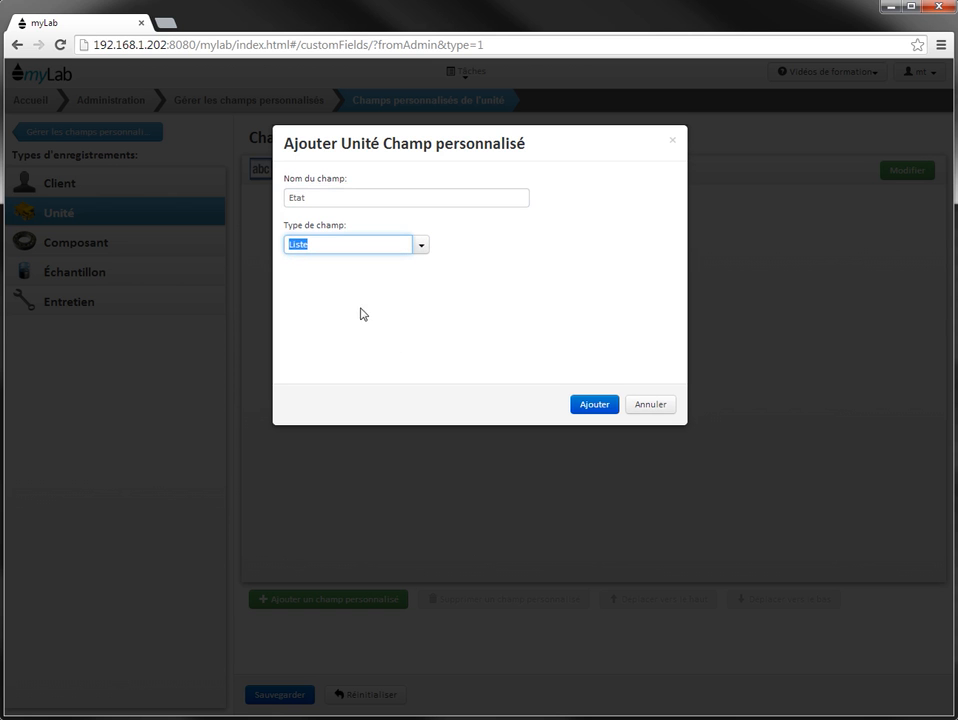
pyautogui.click(596, 405)
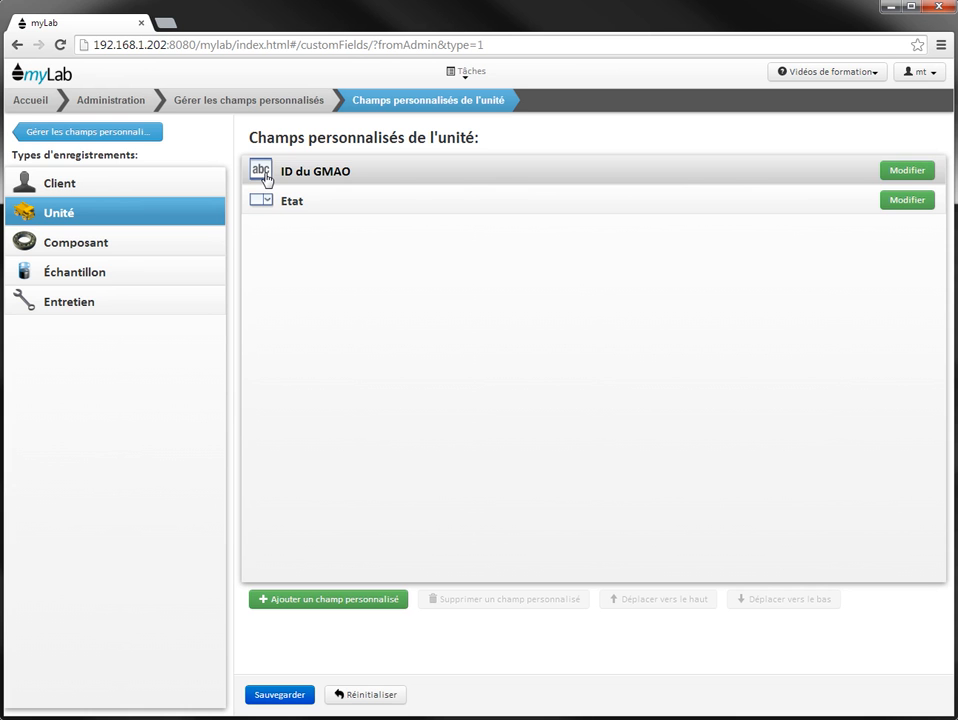
pyautogui.click(288, 698)
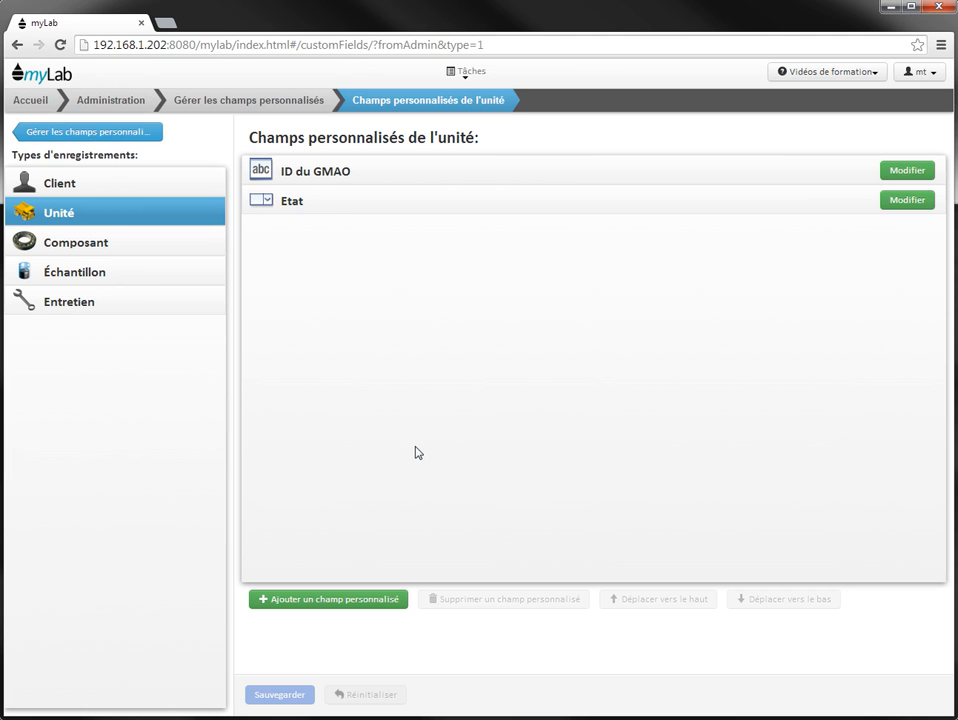
# - Open the Etat list in the drop-down menu management of Administration
pyautogui.click(112, 101)
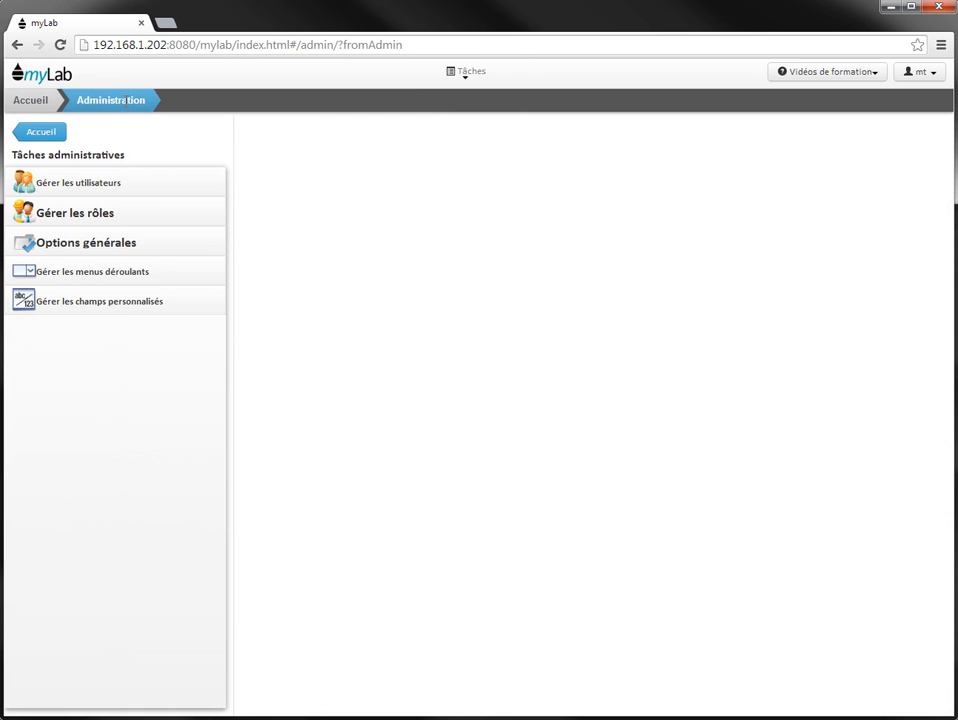
pyautogui.click(133, 275)
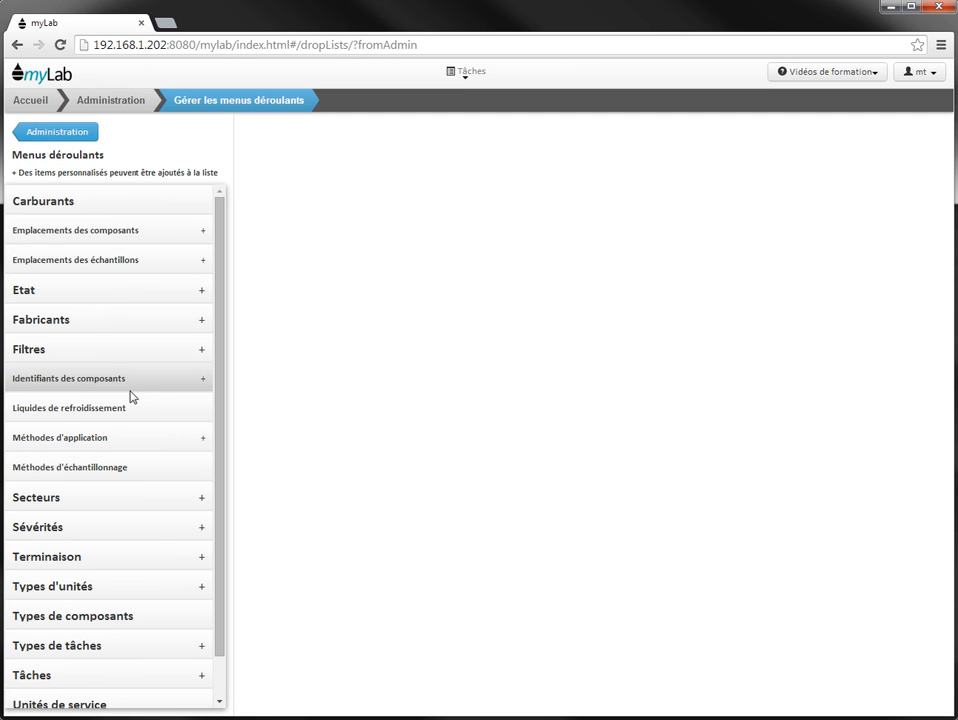
pyautogui.scroll(-1, 130, 399)
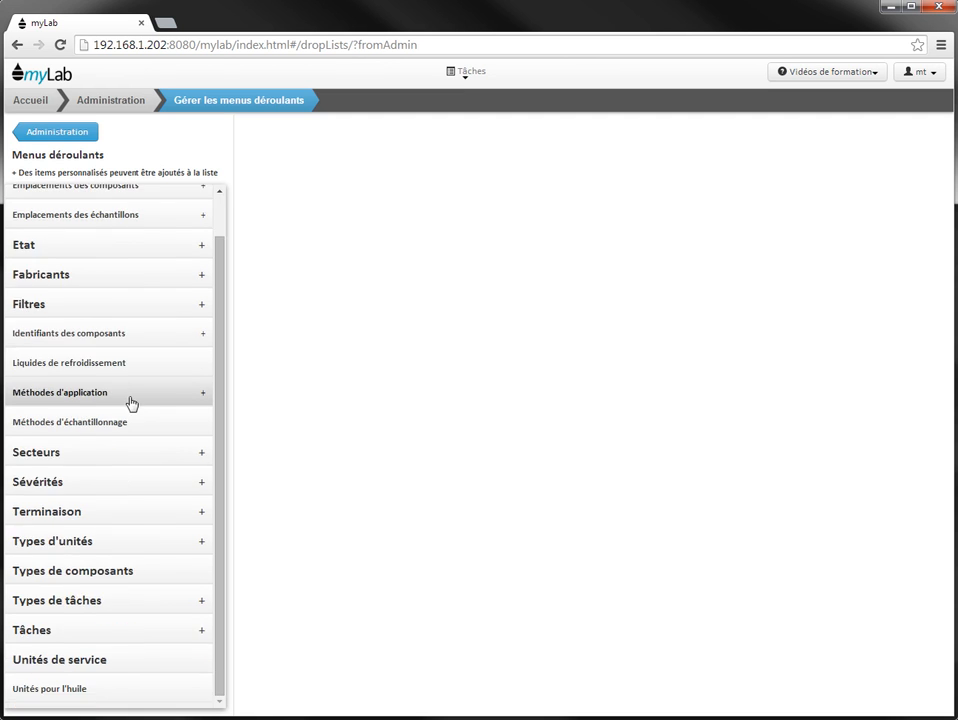
pyautogui.click(76, 251)
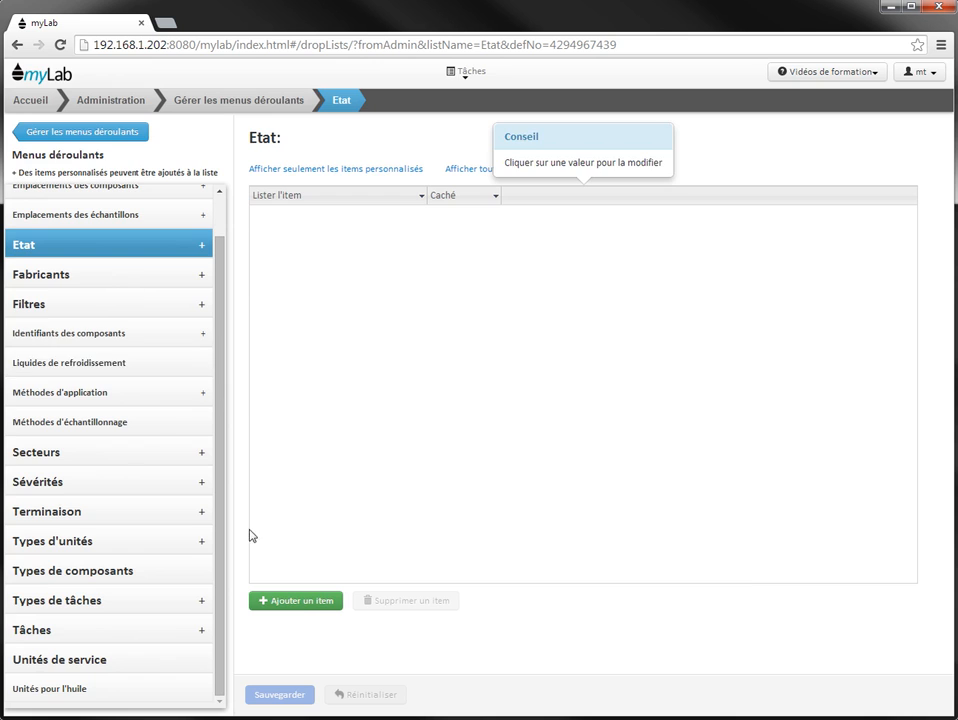
# - Add the items "Actif" and "Stationné" to the Etat list
pyautogui.click(297, 604)
pyautogui.write('A')
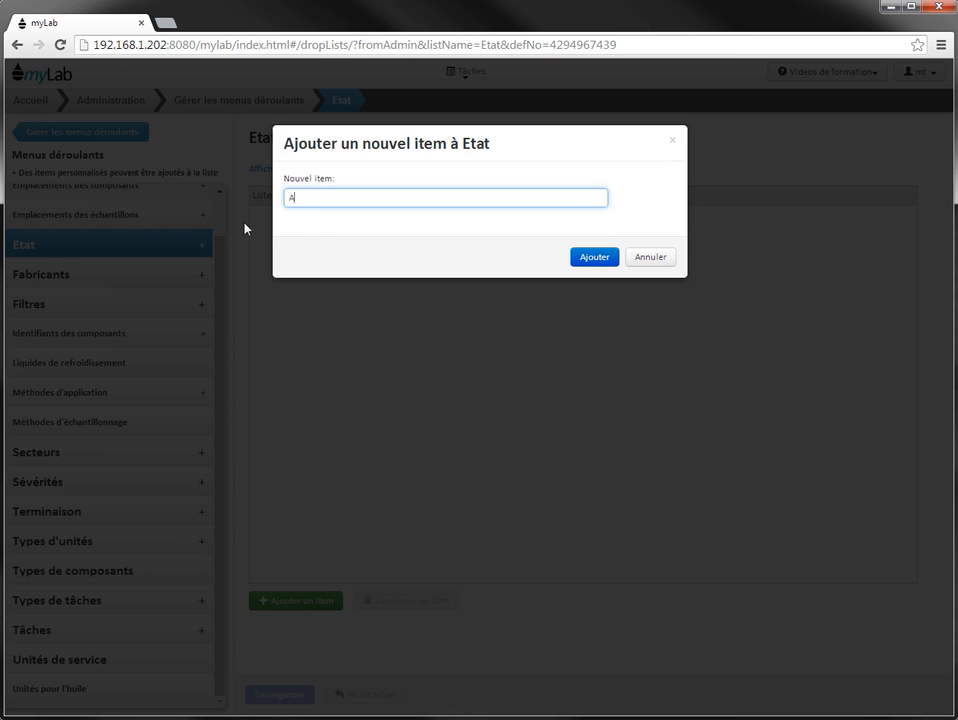
pyautogui.write('ctif')
pyautogui.click(583, 258)
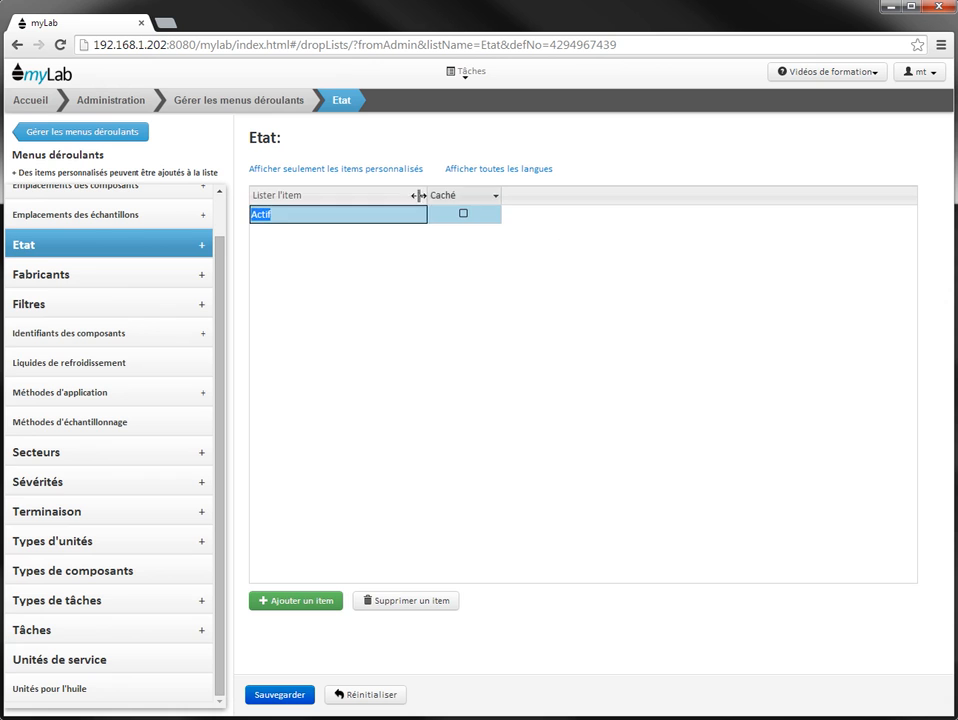
pyautogui.click(278, 600)
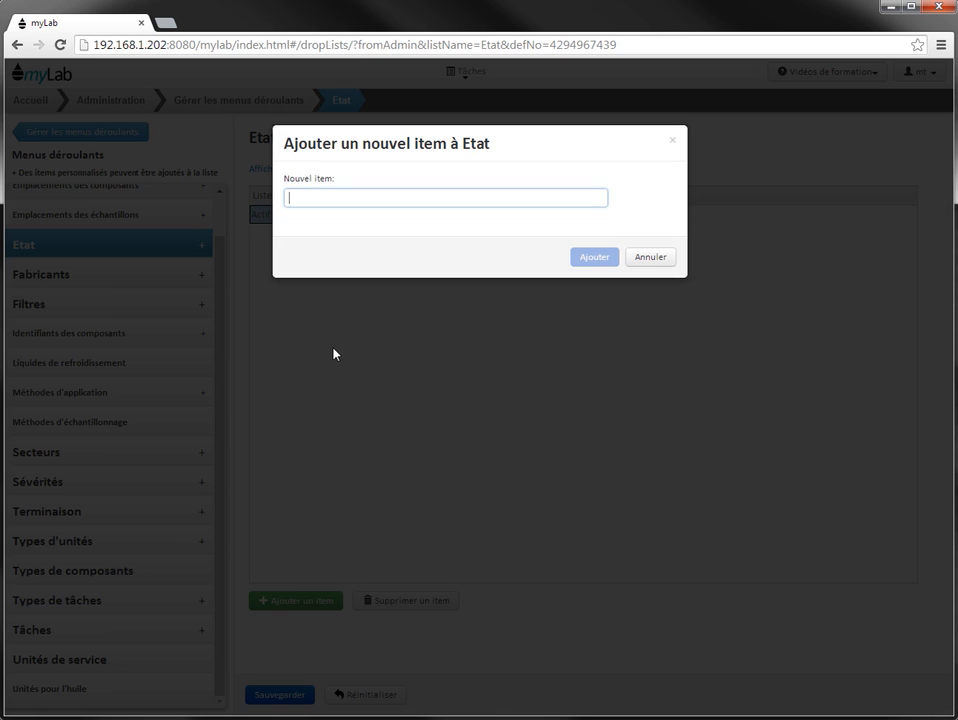
pyautogui.write('Sta')
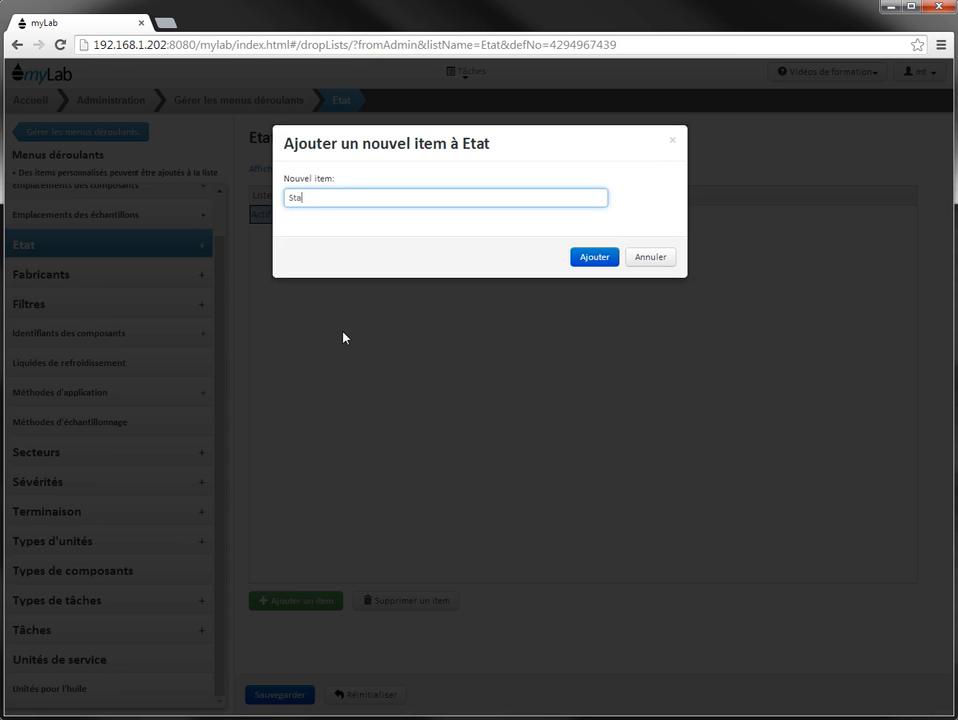
pyautogui.write('tionné')
pyautogui.click(596, 260)
# - Add the items "Vendu" and "Inactif" to the Etat list and save the list
pyautogui.click(302, 596)
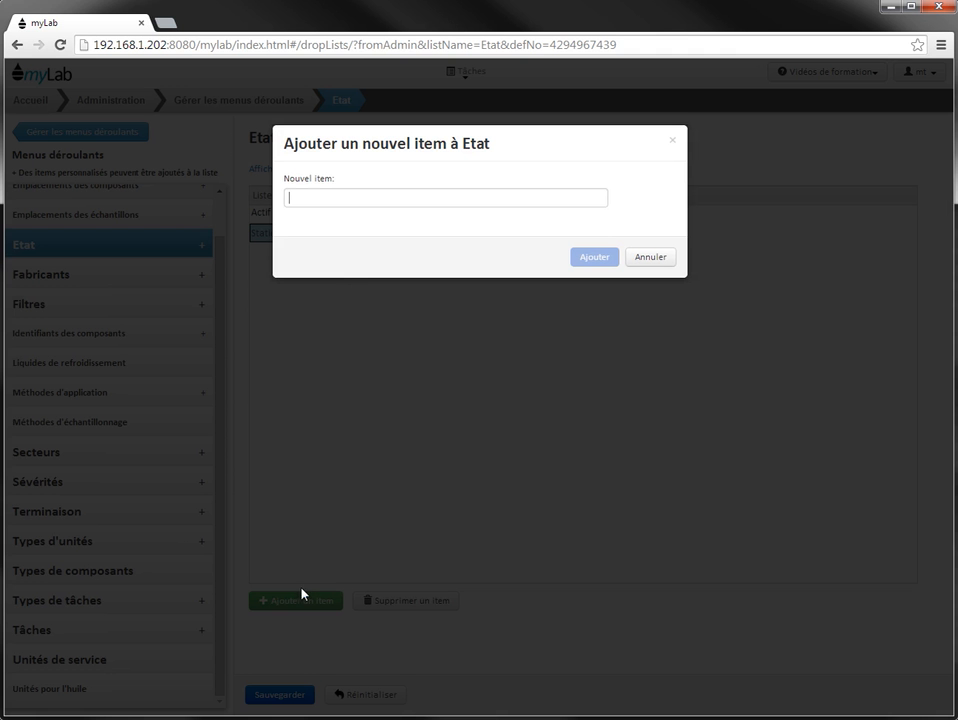
pyautogui.write('Ven')
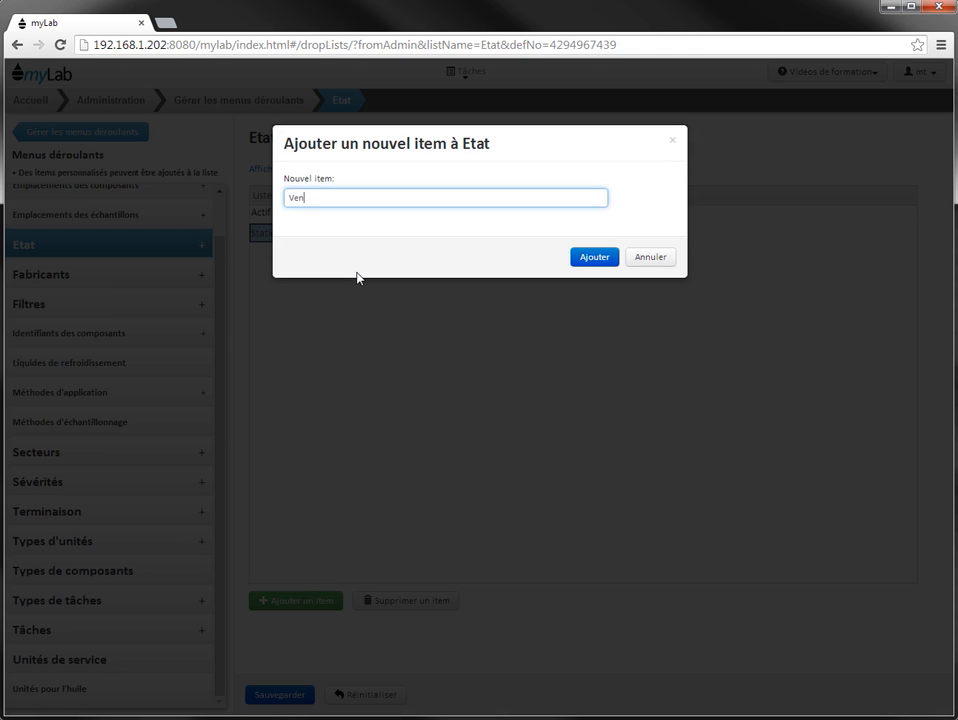
pyautogui.write('du')
pyautogui.click(588, 258)
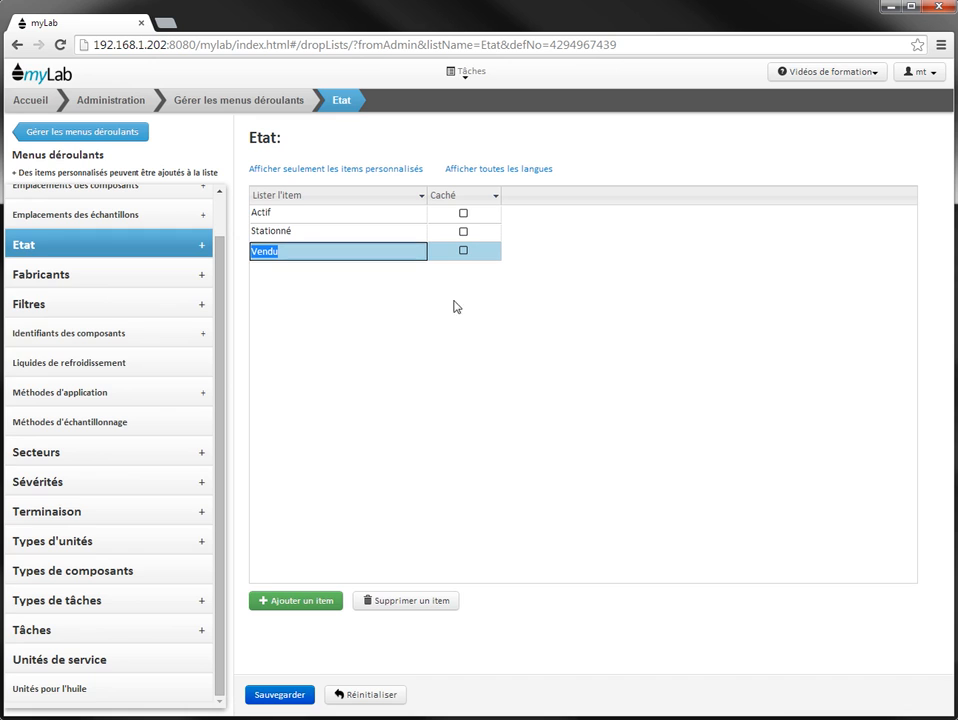
pyautogui.click(270, 600)
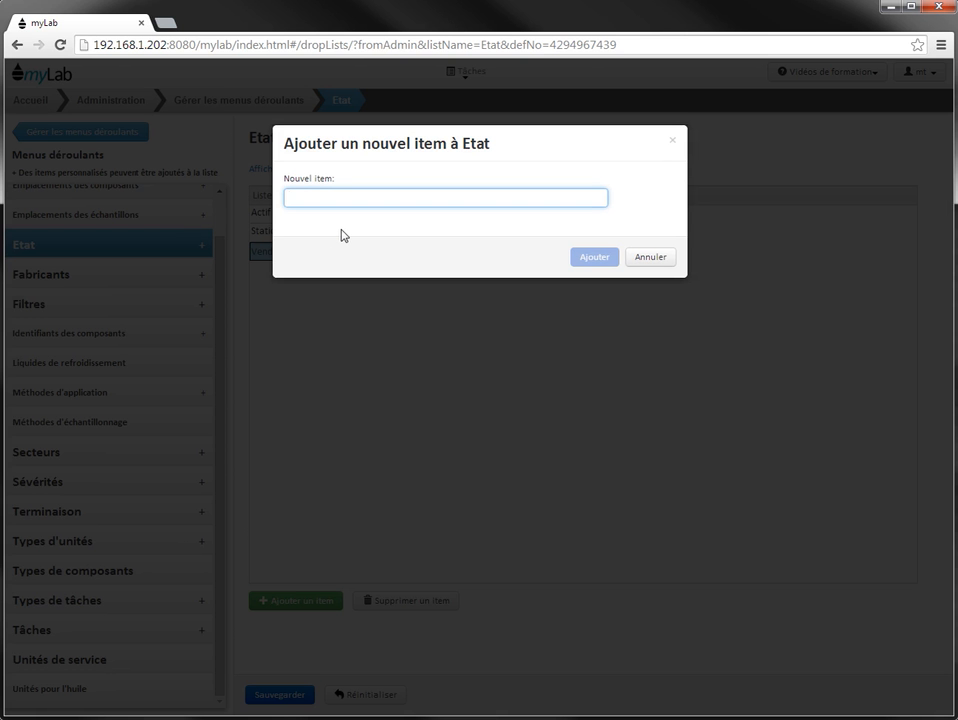
pyautogui.write('Inactif')
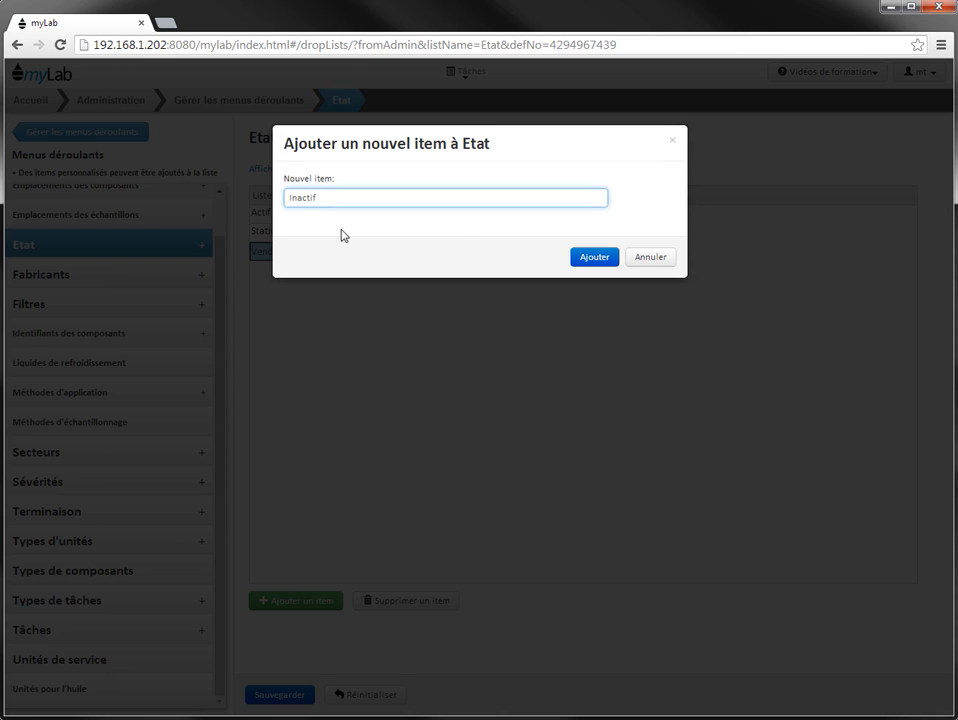
pyautogui.click(582, 263)
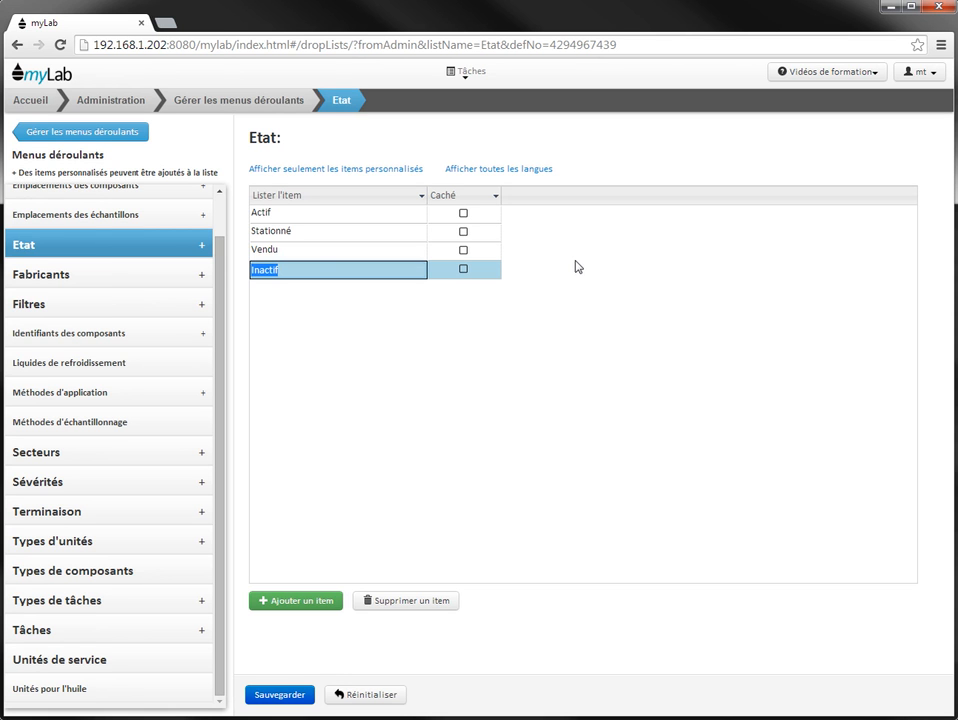
pyautogui.click(297, 696)
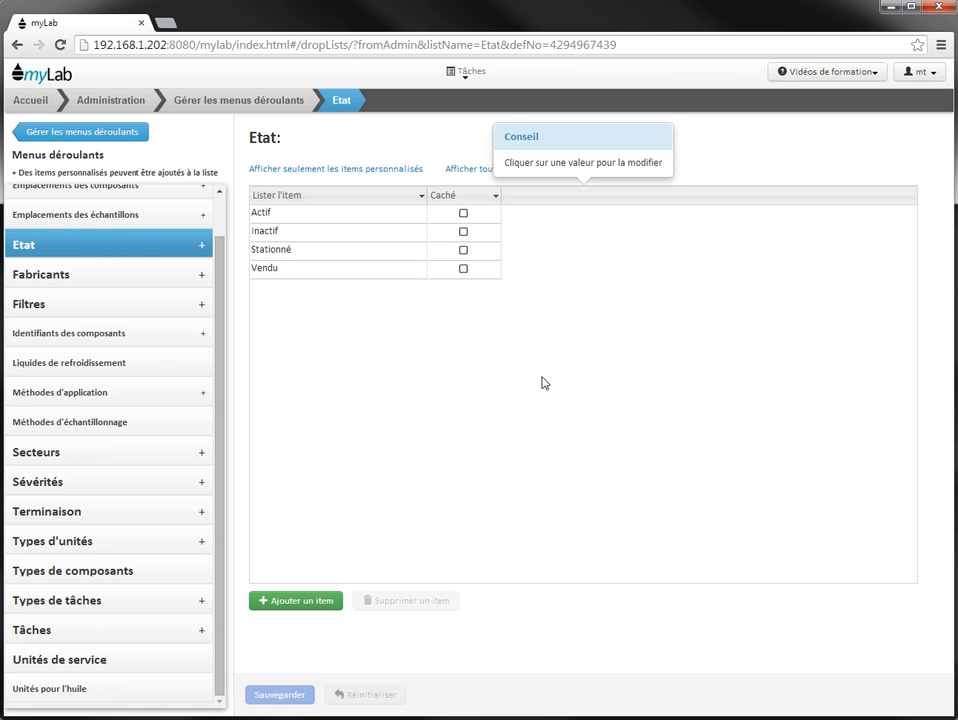
# - Open unit D0109 in the MINE MOBILE area of client MYLAB TEST 1 for equipment editing
pyautogui.click(470, 73)
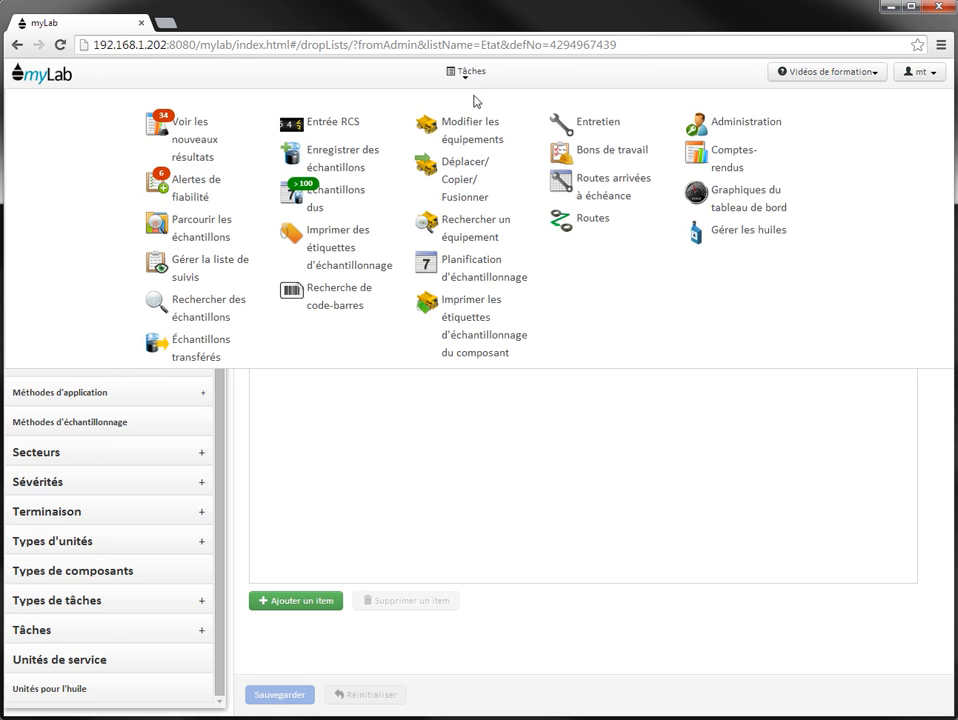
pyautogui.click(475, 140)
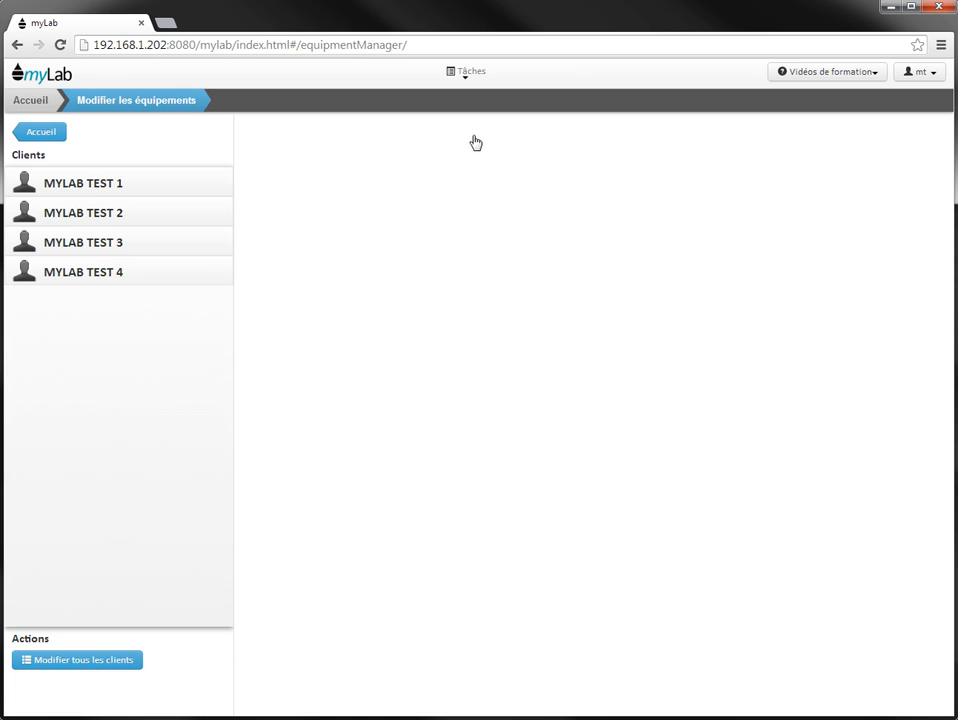
pyautogui.click(137, 188)
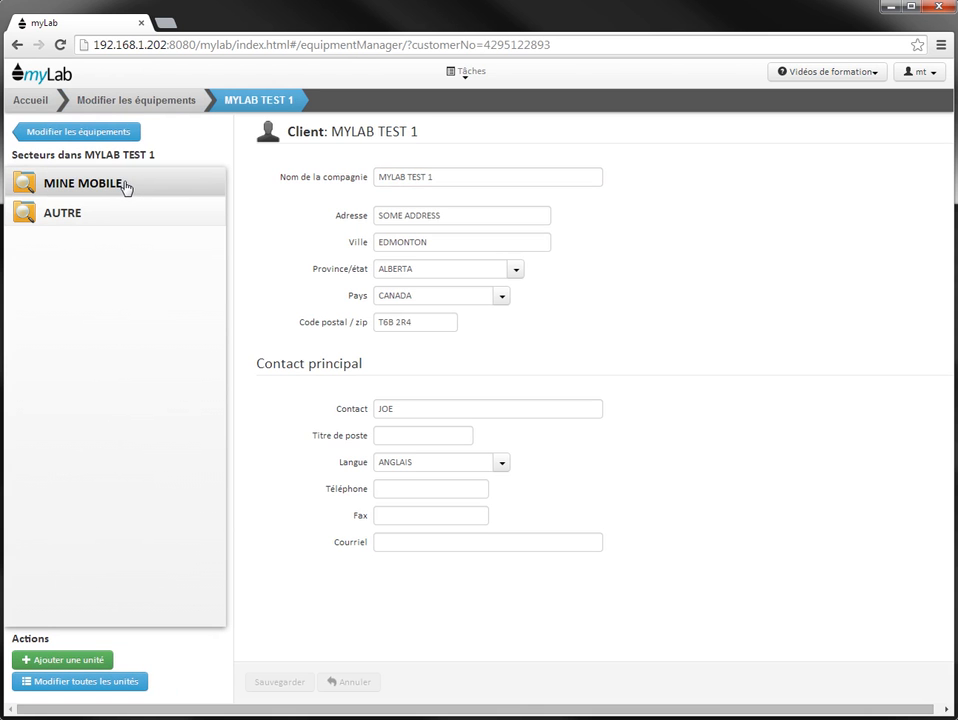
pyautogui.click(126, 188)
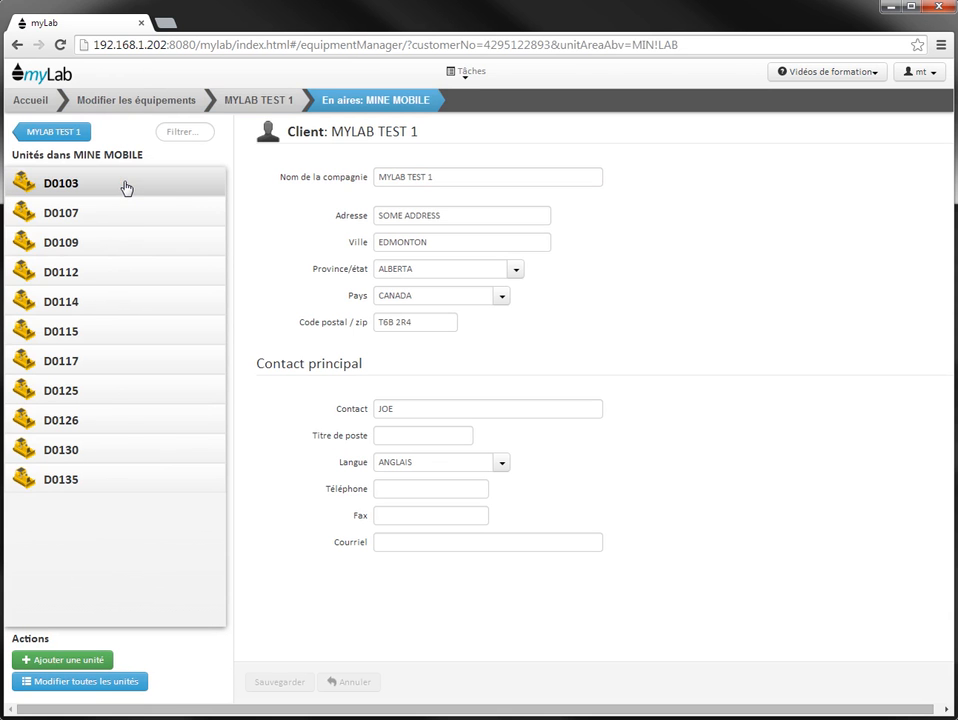
pyautogui.click(90, 242)
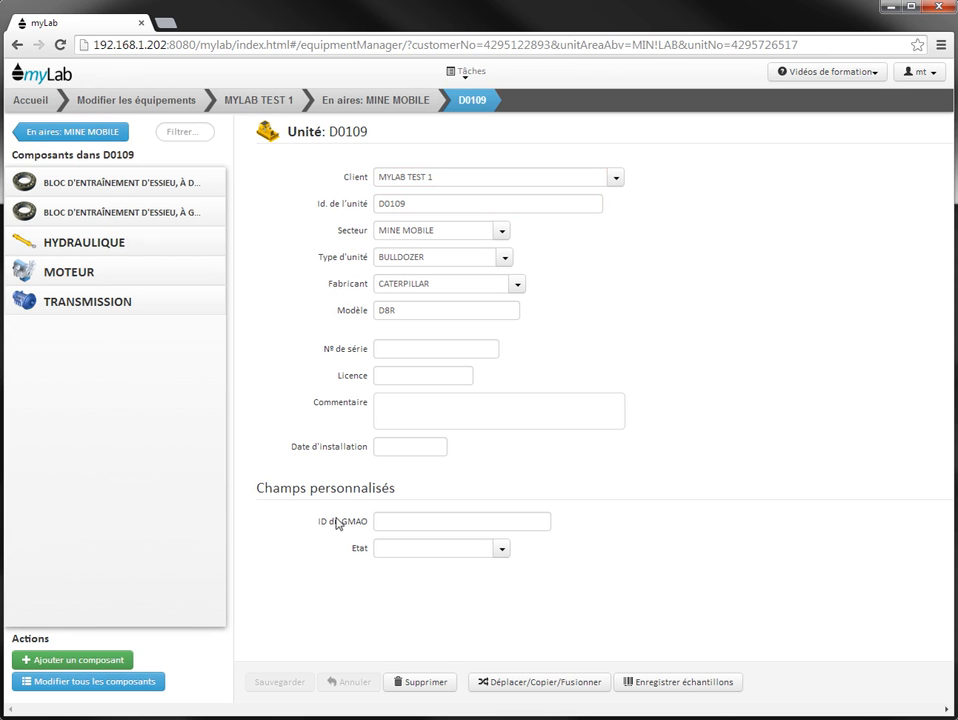
# - Set unit D0109's ID du GMAO to "ID_ABCD123" and its Etat to Actif, and save the unit
pyautogui.click(404, 522)
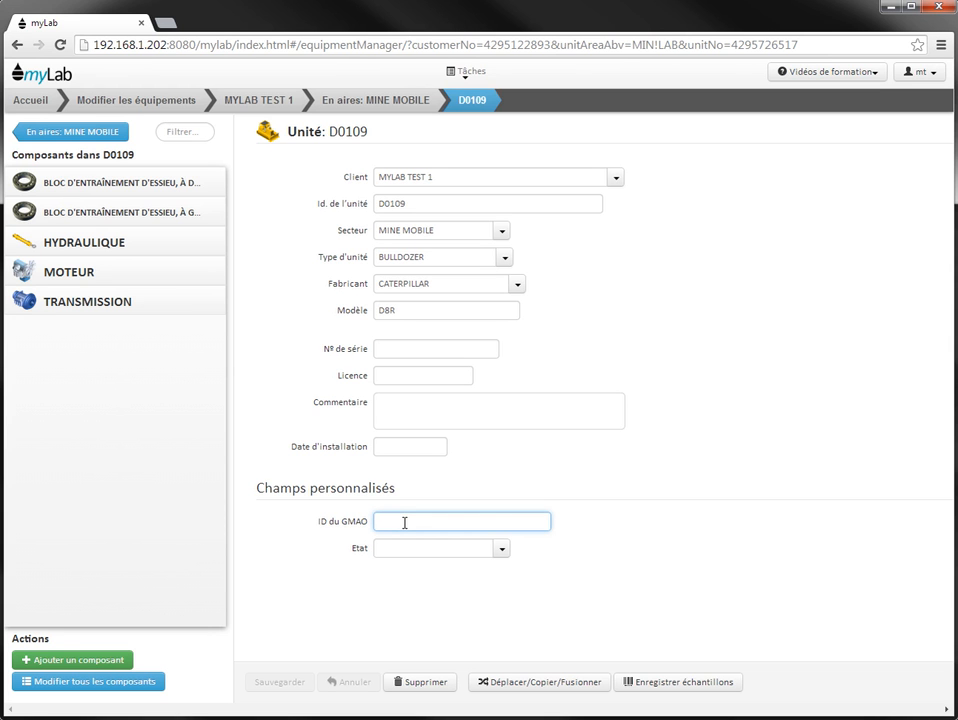
pyautogui.write('ID')
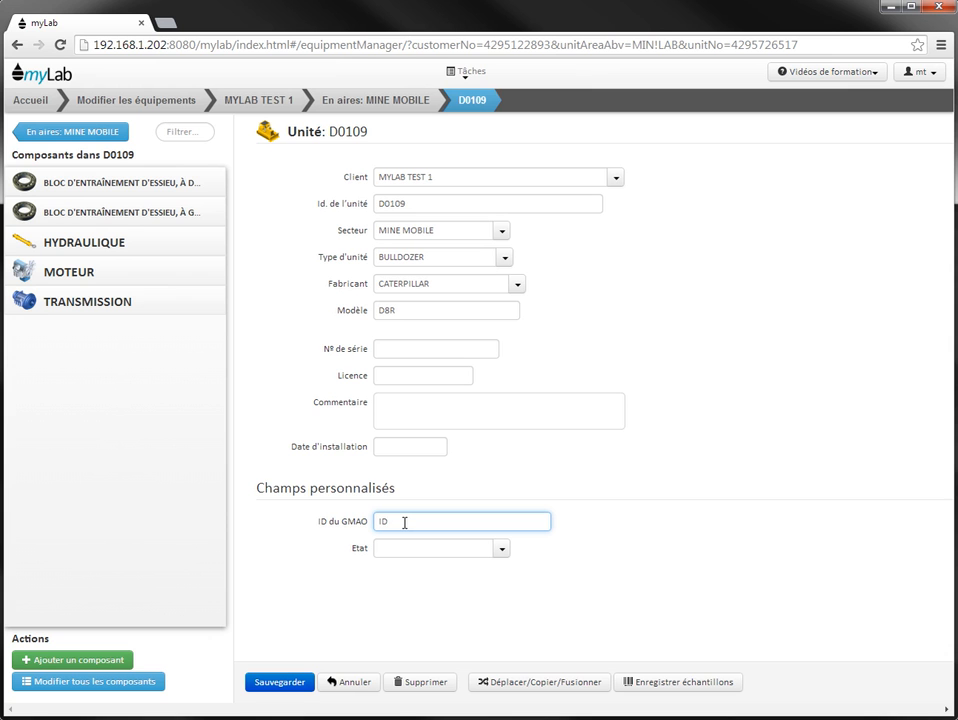
pyautogui.write('_ABCD123')
pyautogui.click(501, 549)
pyautogui.click(432, 568)
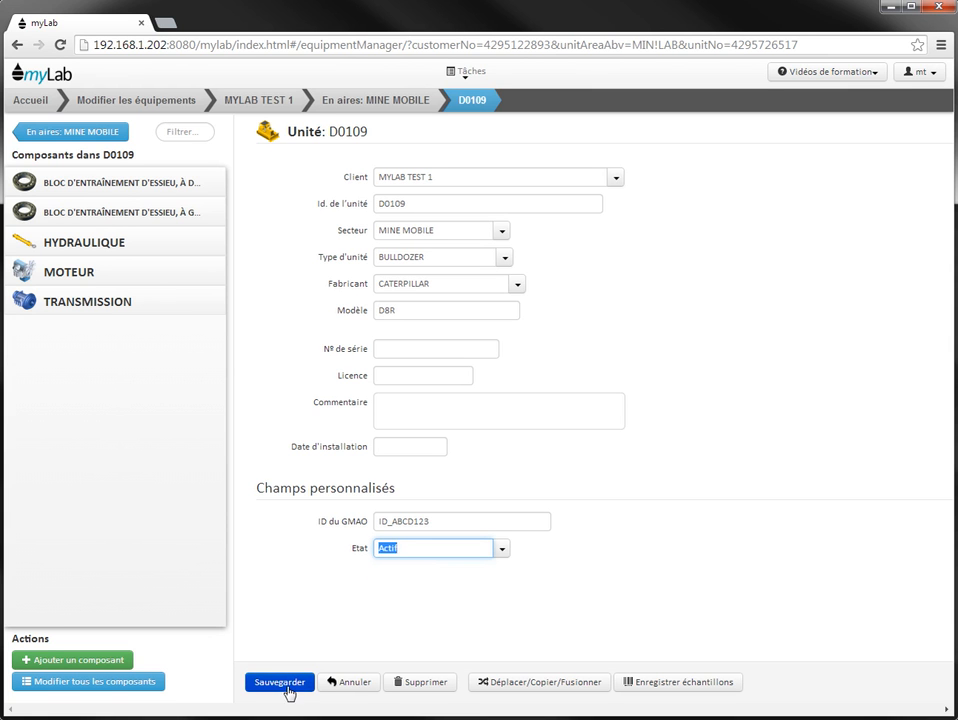
pyautogui.click(286, 686)
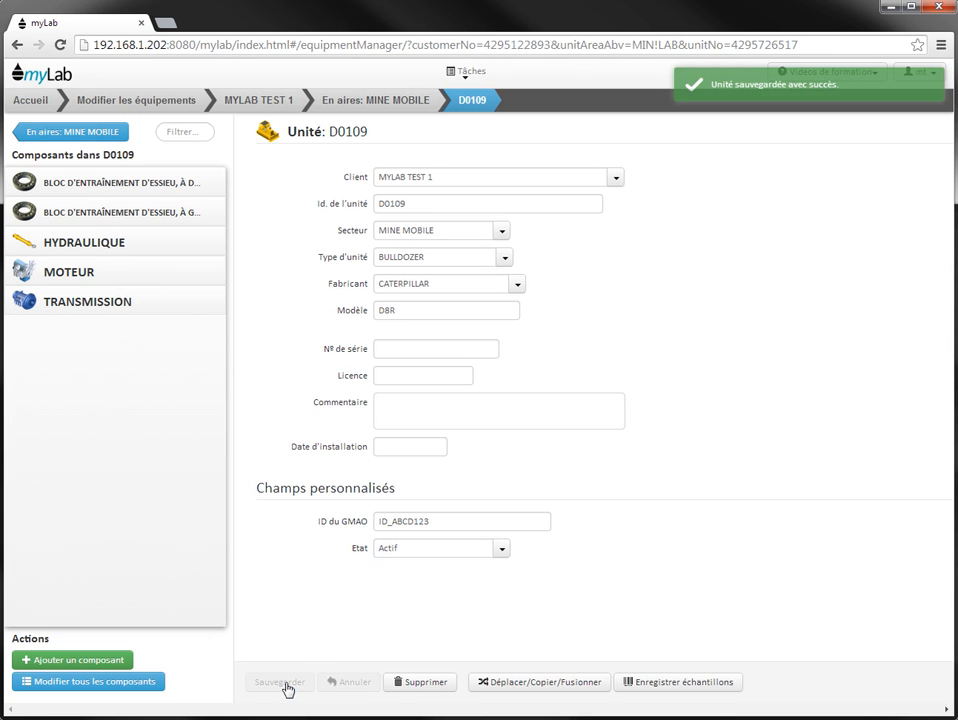